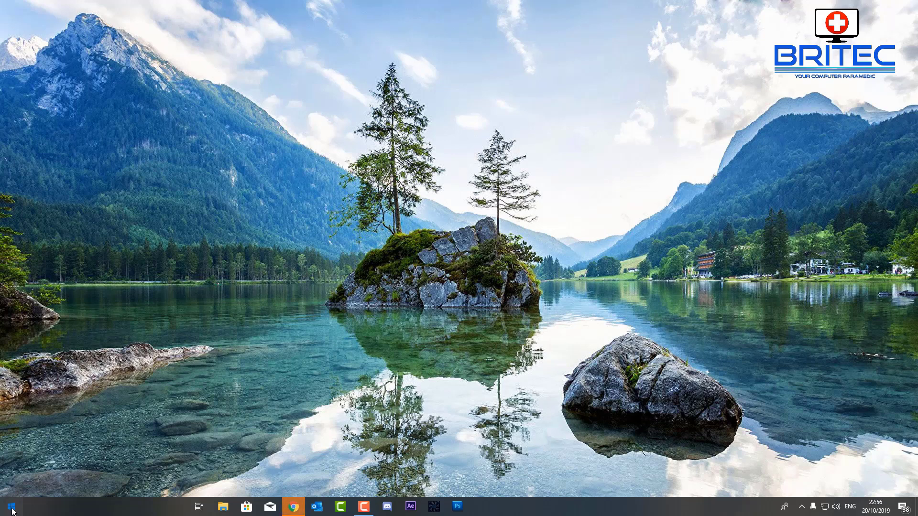
Step: Open Task Manager and run powershell as a new task with administrative privileges
right_click(501, 501)
click(535, 457)
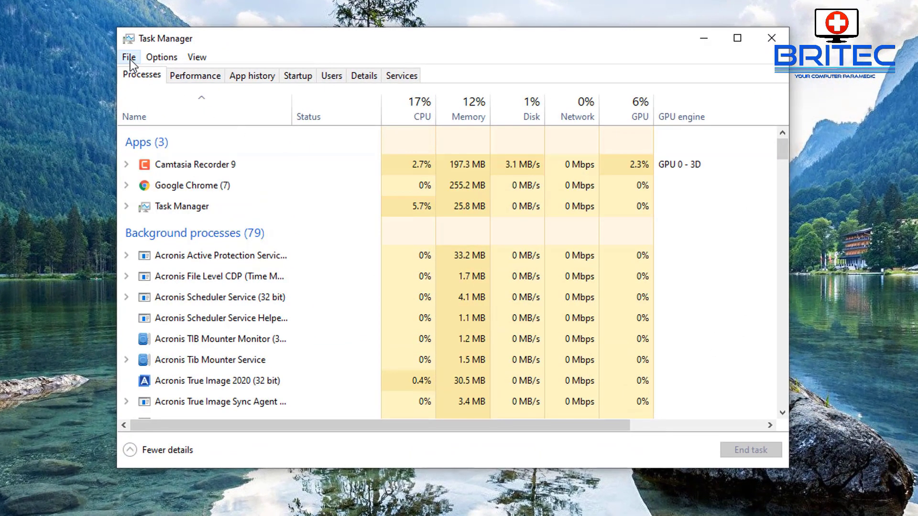
click(130, 59)
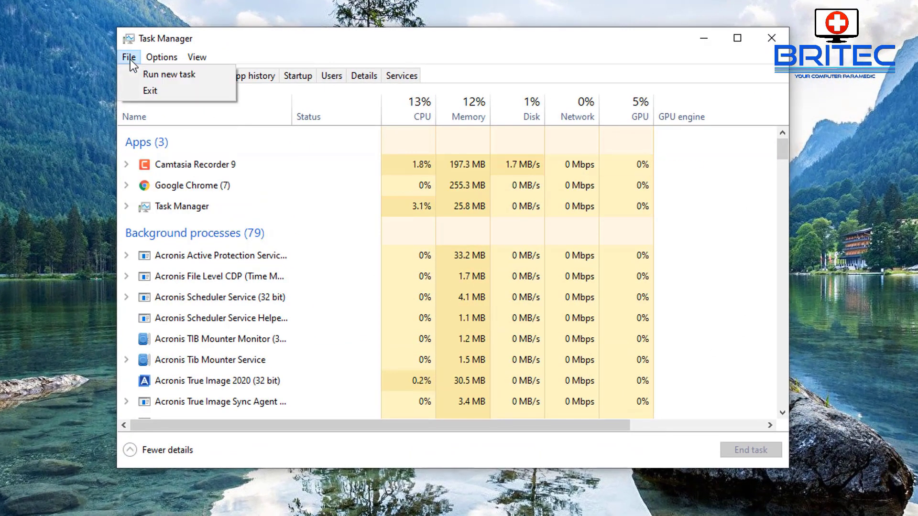
click(137, 77)
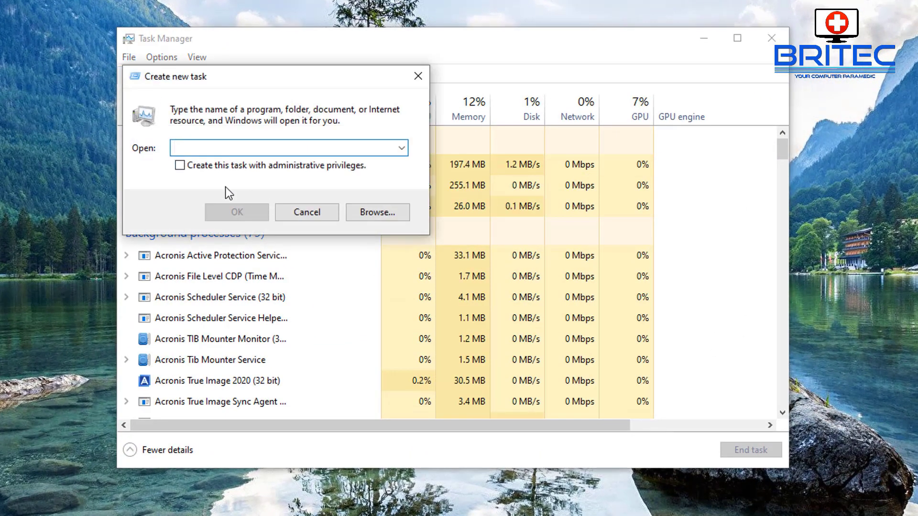
click(179, 165)
click(193, 149)
text(power)
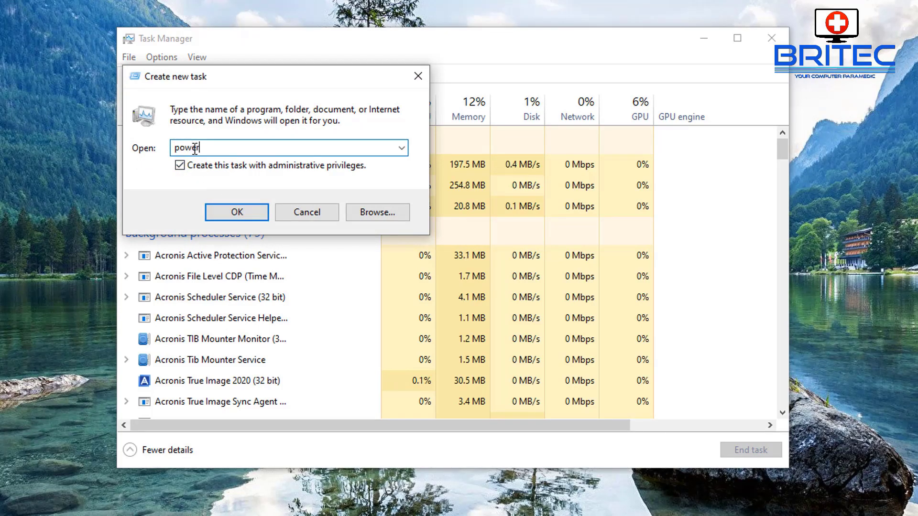
text(shell)
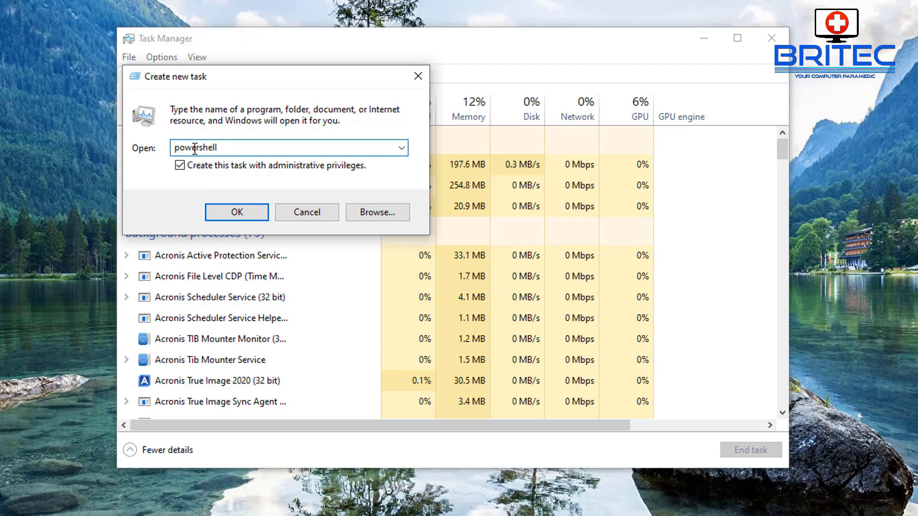
click(228, 211)
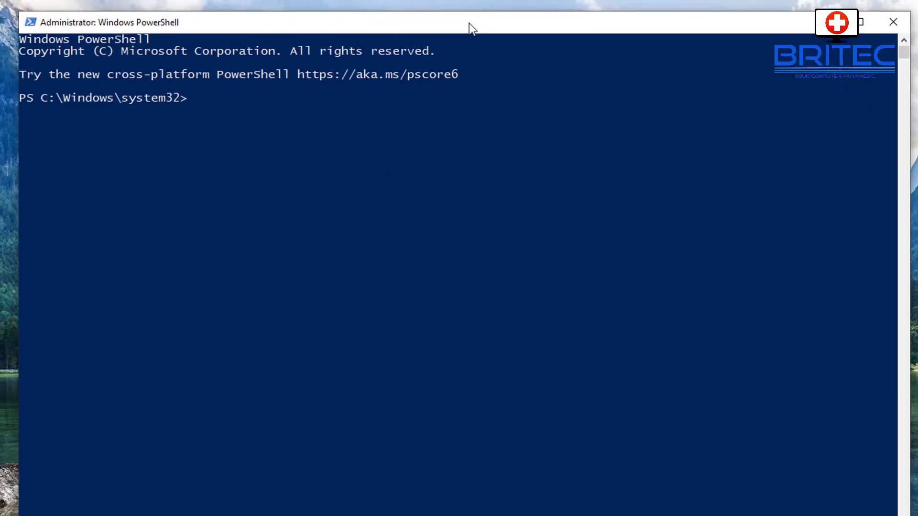
Step: Run sfc /scannow to verify and repair system files
text(sfc /scannow)
key(Return)
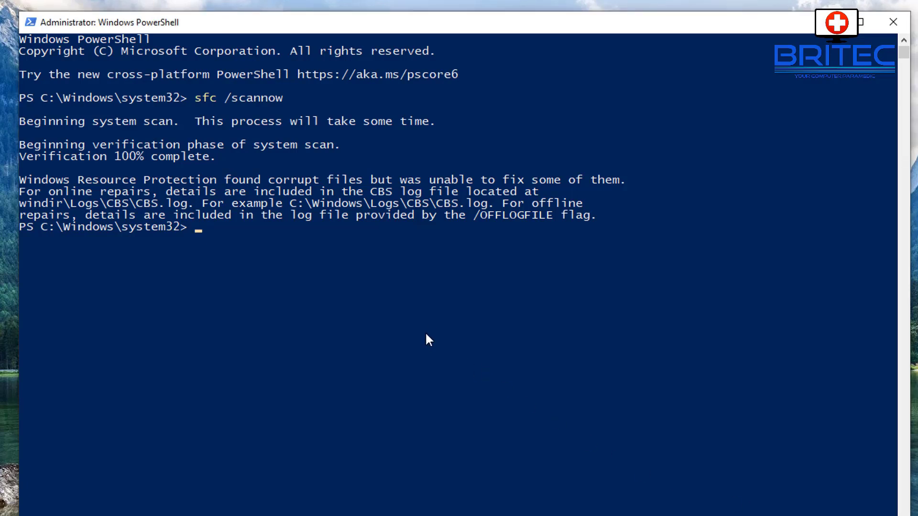
Step: Run DISM /Online /Cleanup-Image /RestoreHealth through to 100%, then close PowerShell
text(Di)
text(ISM)
text( /)
text(Online)
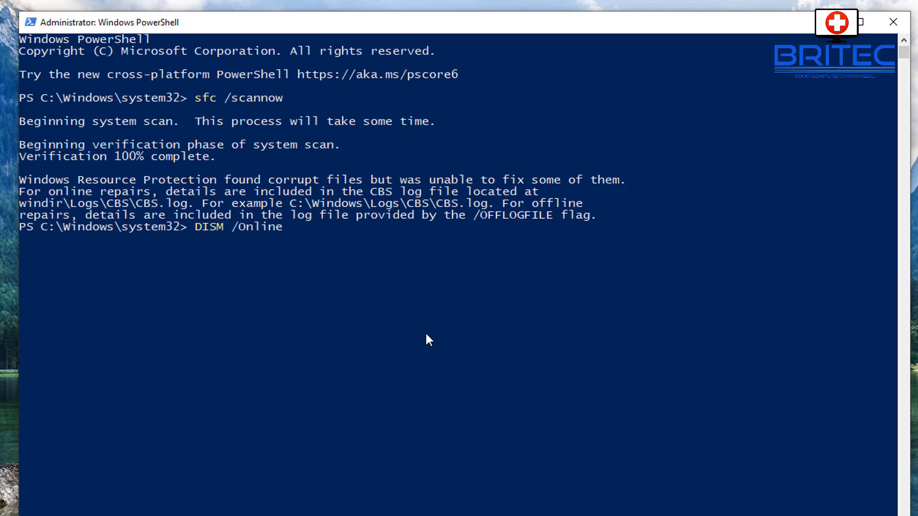
text( /Cleanup-Image )
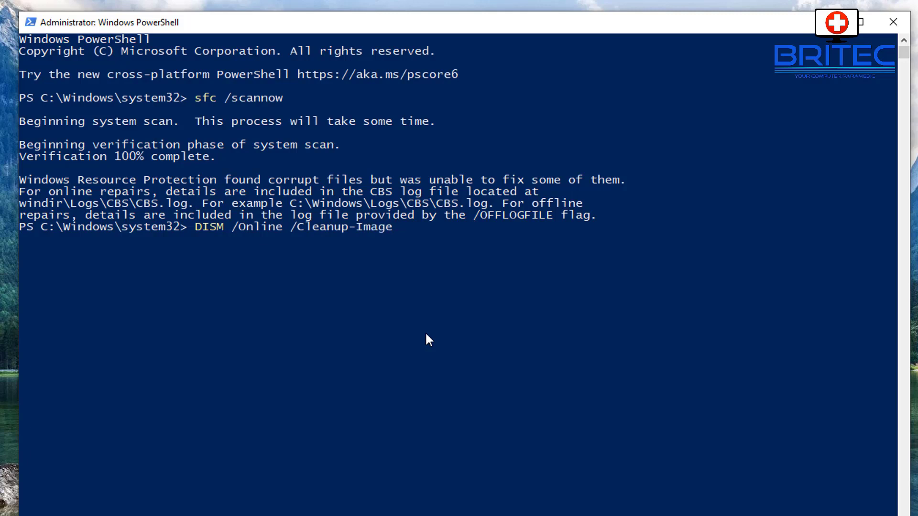
text(/RestoreHealth)
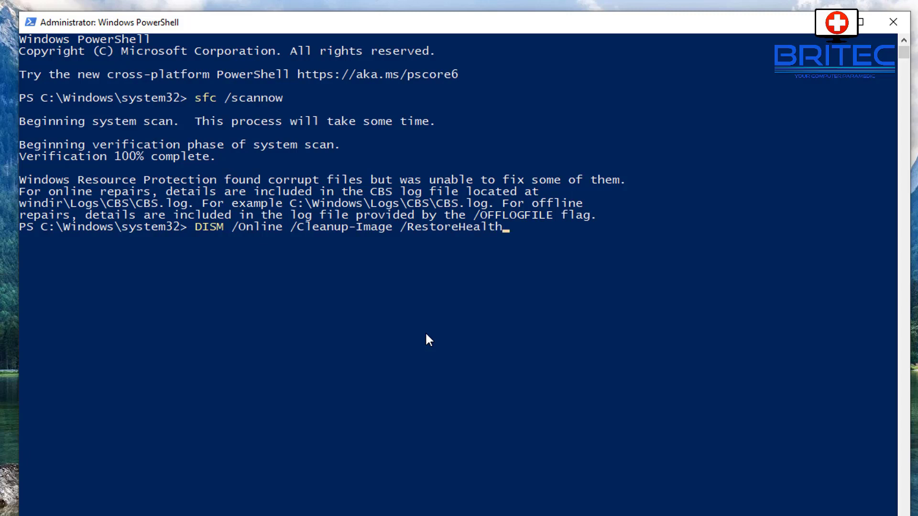
key(Return)
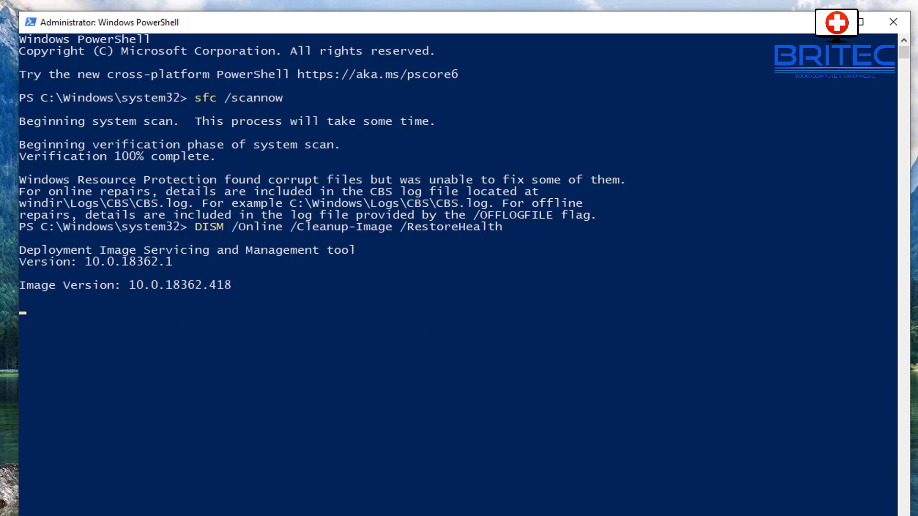
drag(506, 227, 252, 230)
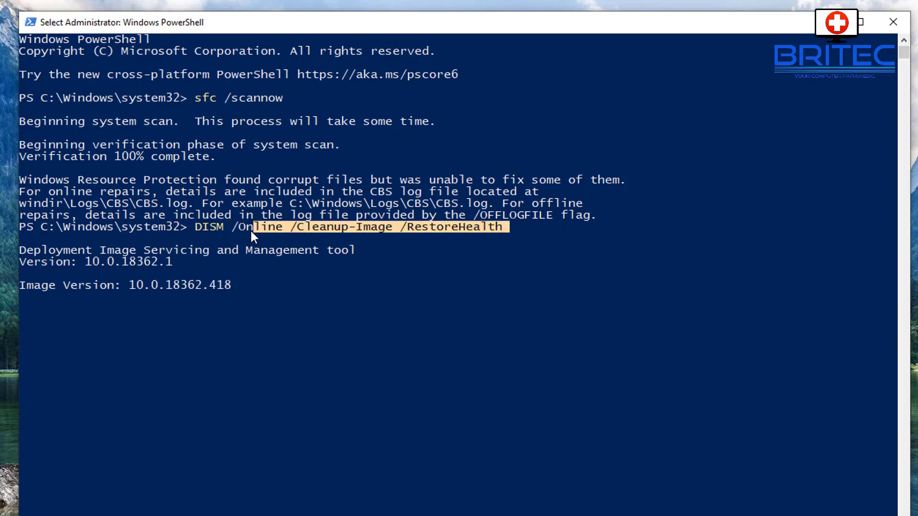
click(377, 359)
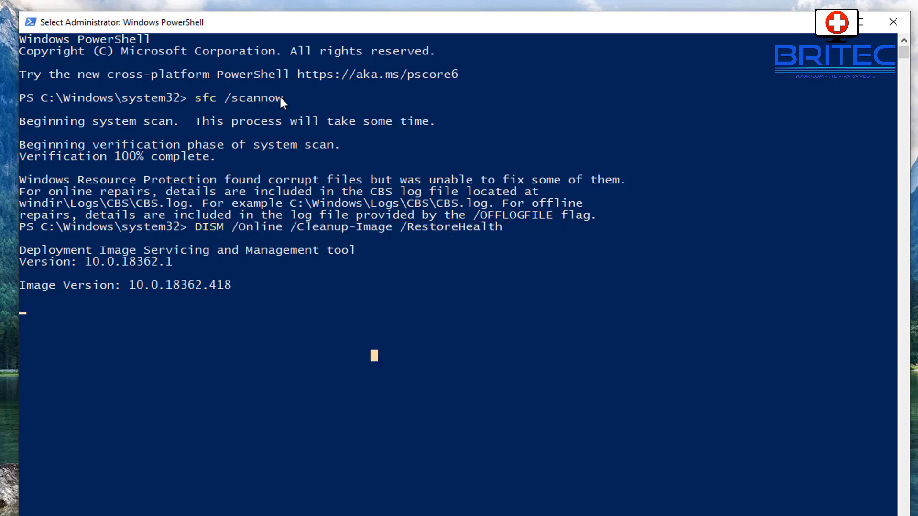
drag(282, 100, 255, 100)
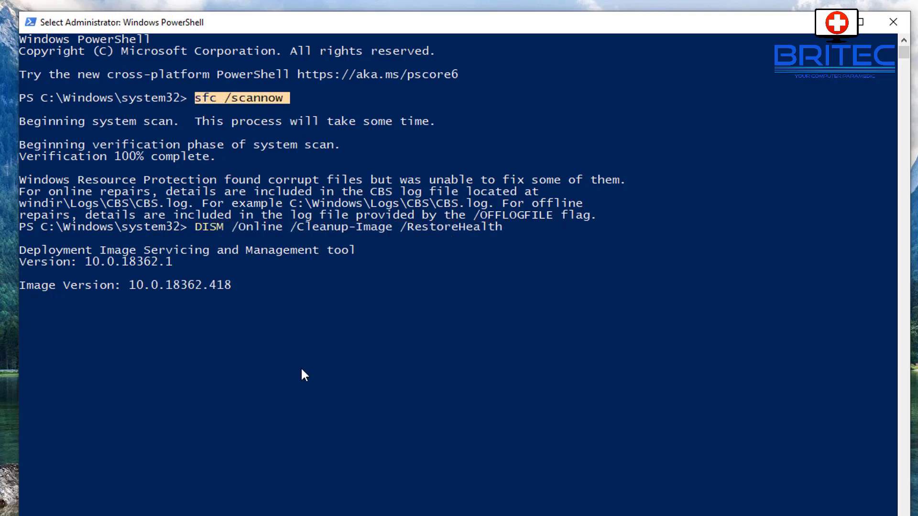
click(301, 344)
click(594, 437)
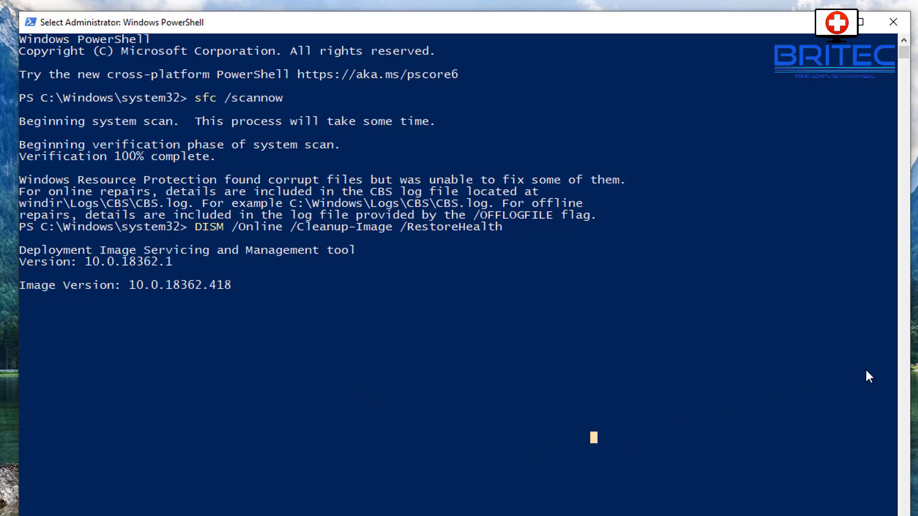
click(913, 371)
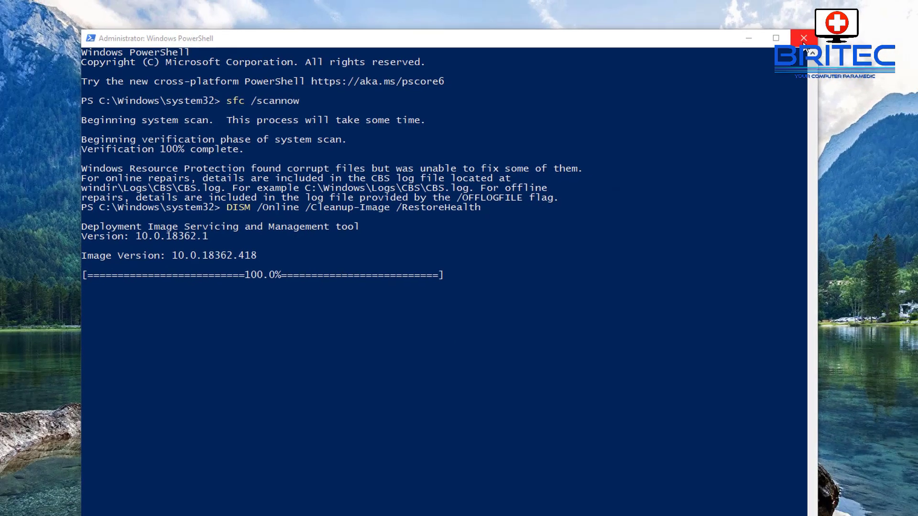
click(803, 39)
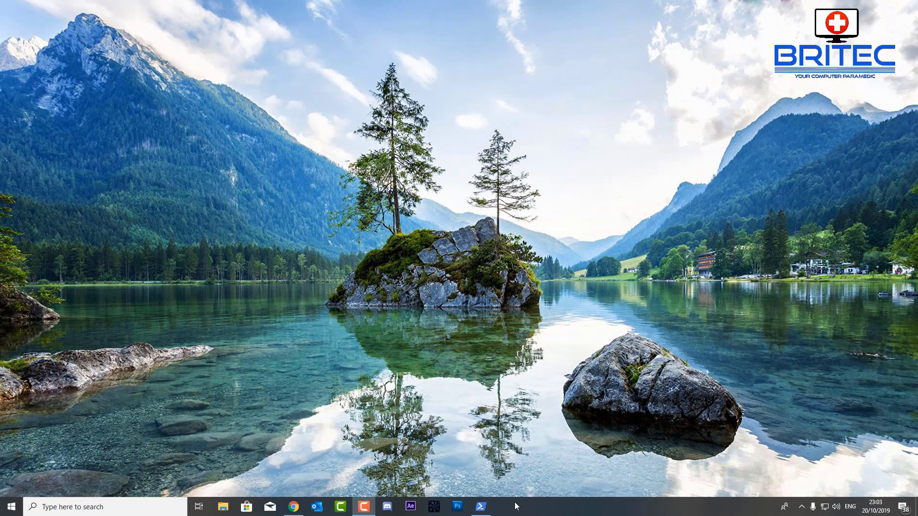
Step: In Task Manager's process list, restart the Windows Explorer process, then close Task Manager
right_click(515, 506)
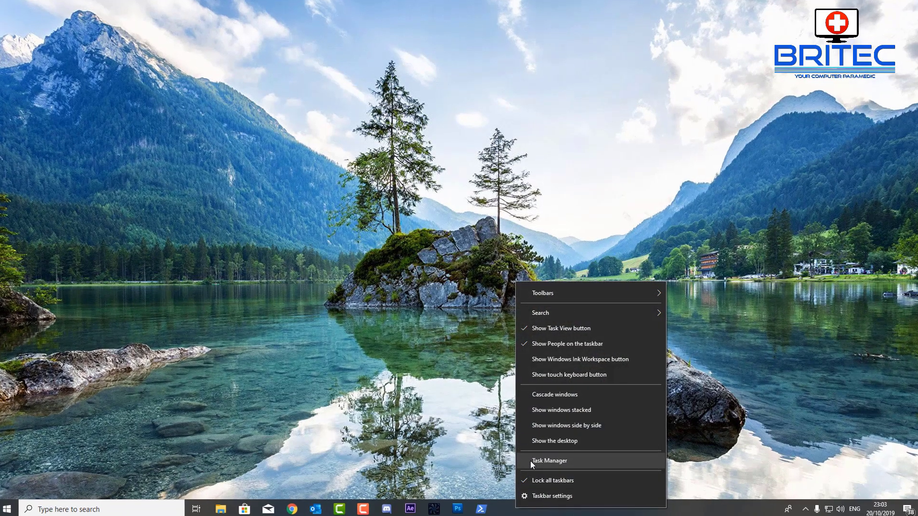
click(529, 460)
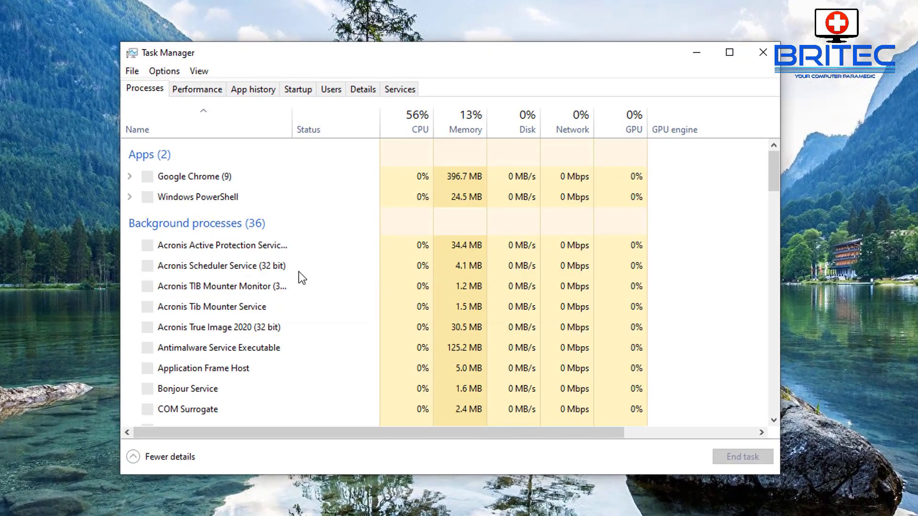
scroll(248, 268, down, 7)
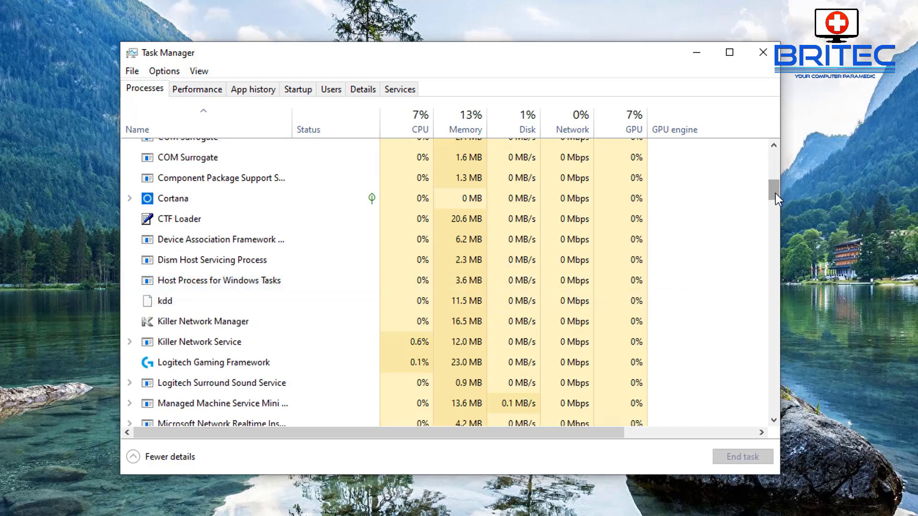
drag(776, 193, 756, 412)
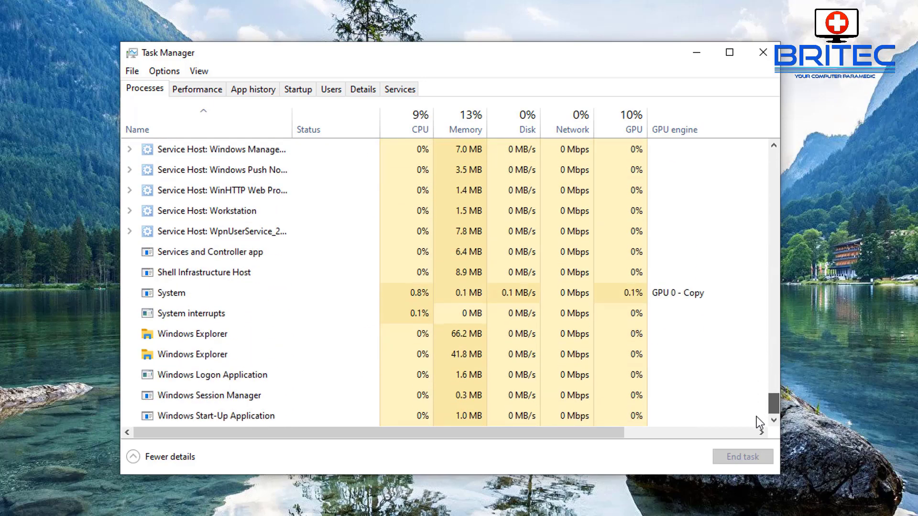
click(189, 338)
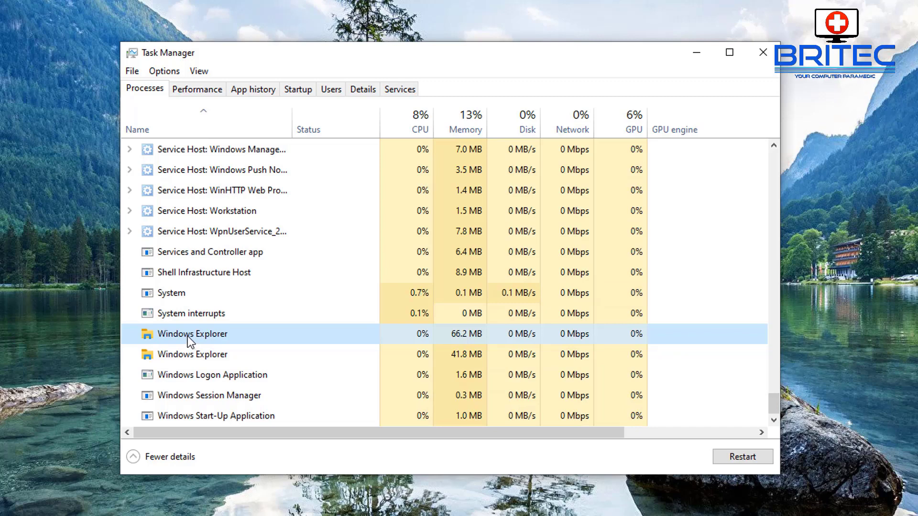
click(746, 456)
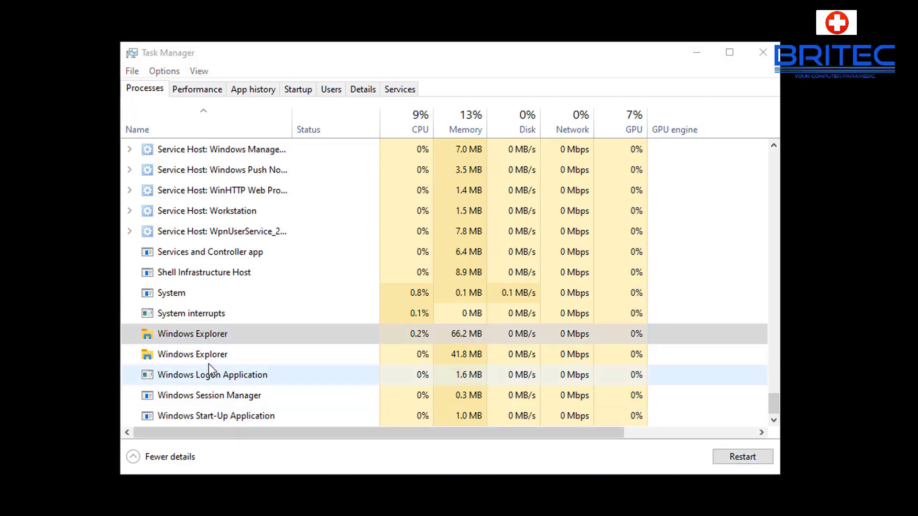
click(192, 356)
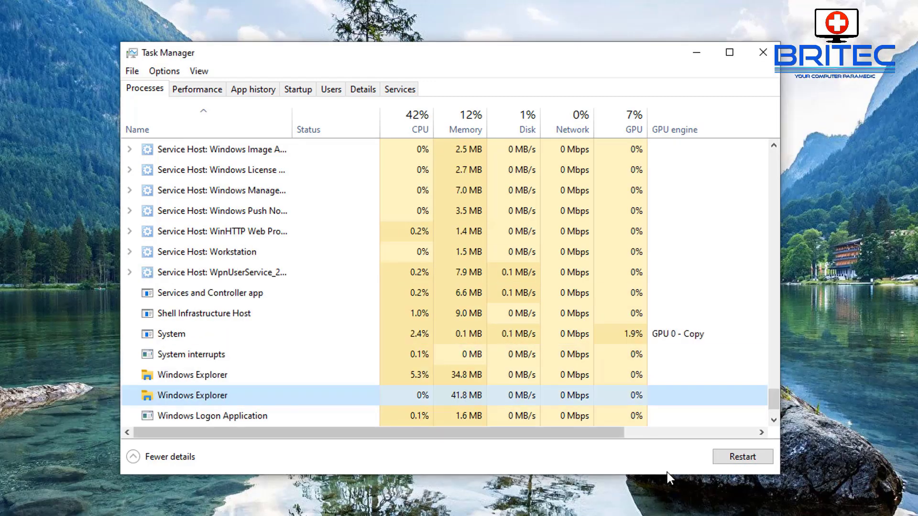
click(734, 458)
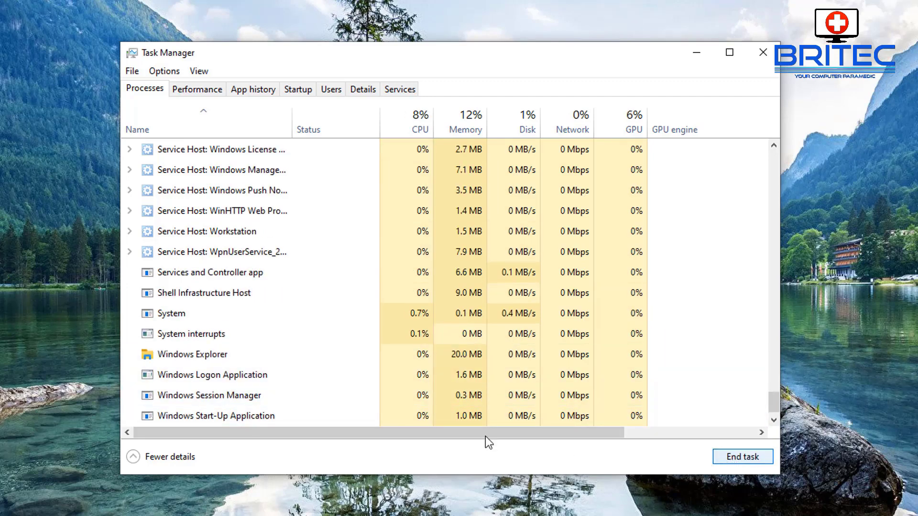
click(209, 355)
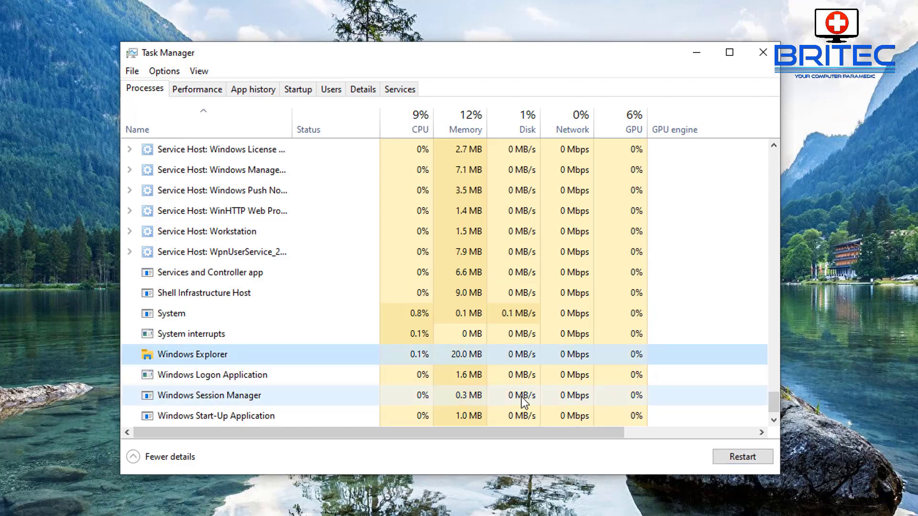
click(723, 457)
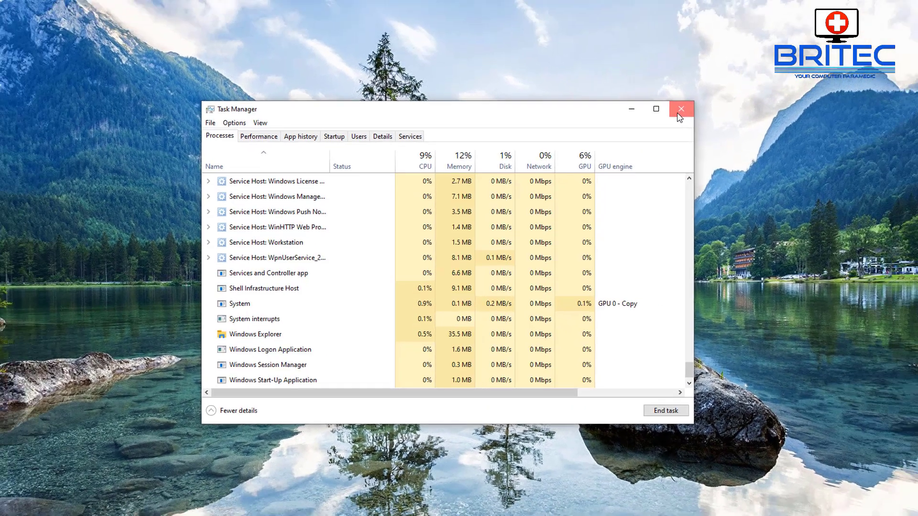
click(758, 59)
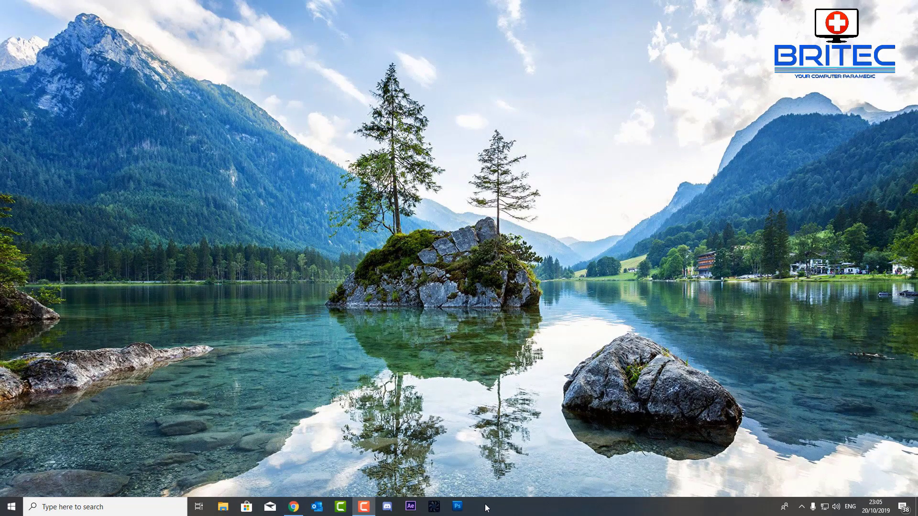
Step: Reopen Task Manager and run powershell as a new task with administrator privileges
right_click(487, 507)
click(497, 460)
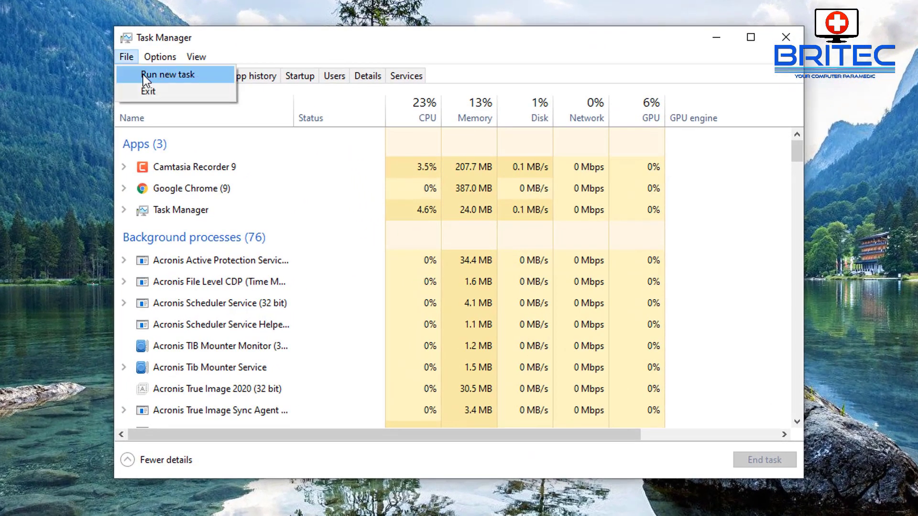
click(143, 75)
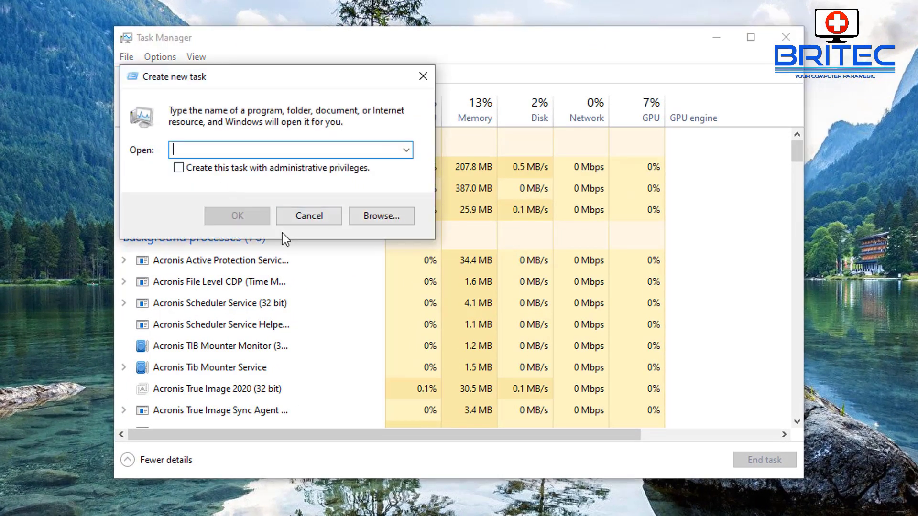
text(powershe)
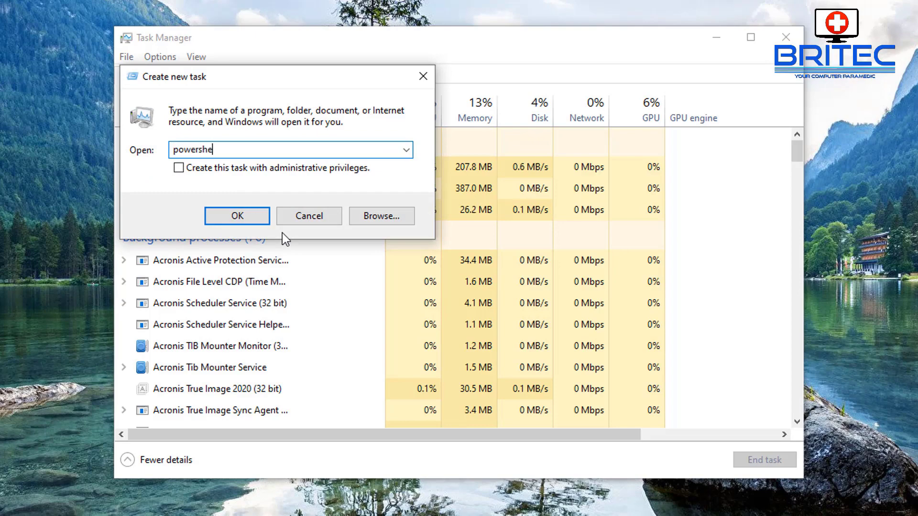
text(ll)
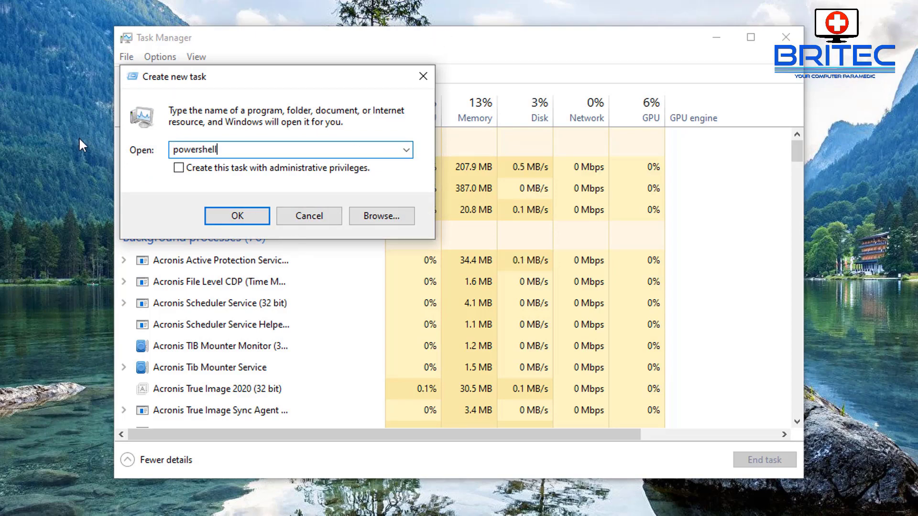
click(179, 168)
click(238, 217)
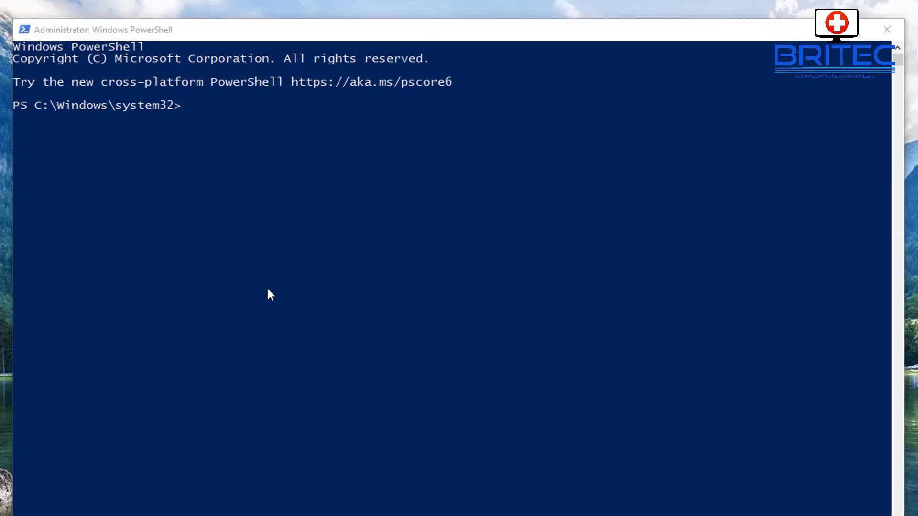
Step: Paste and run the Get-AppXPackage command that re-registers every app package for all users
click(232, 200)
right_click(226, 185)
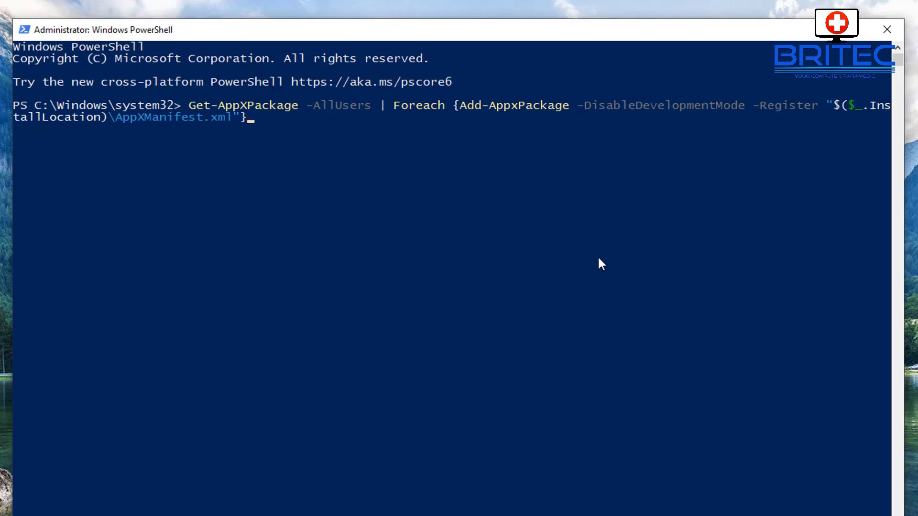
key(Return)
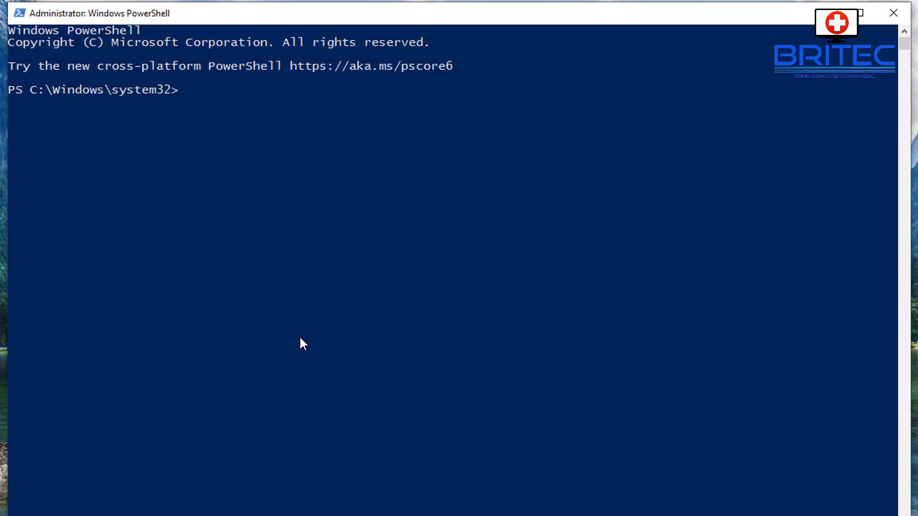
Step: Create a local user named Test with a password using net user Test with the password and /add
text(net)
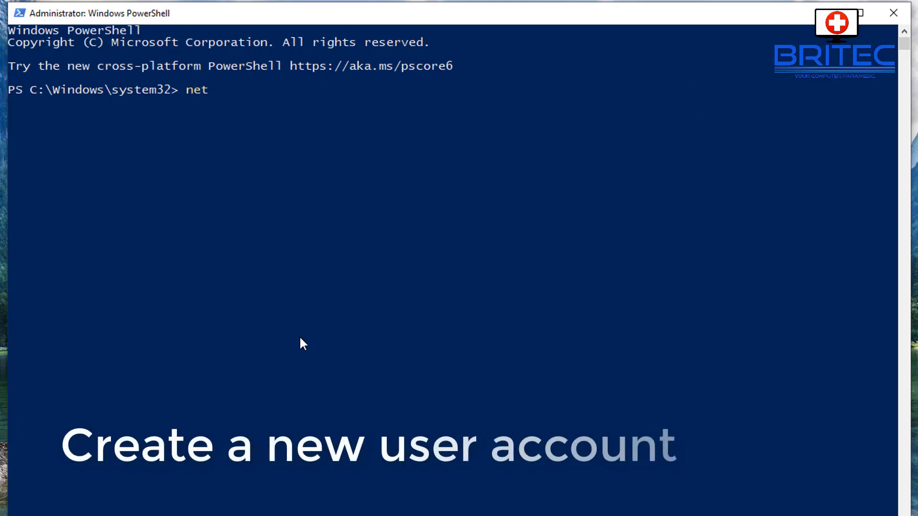
text( user)
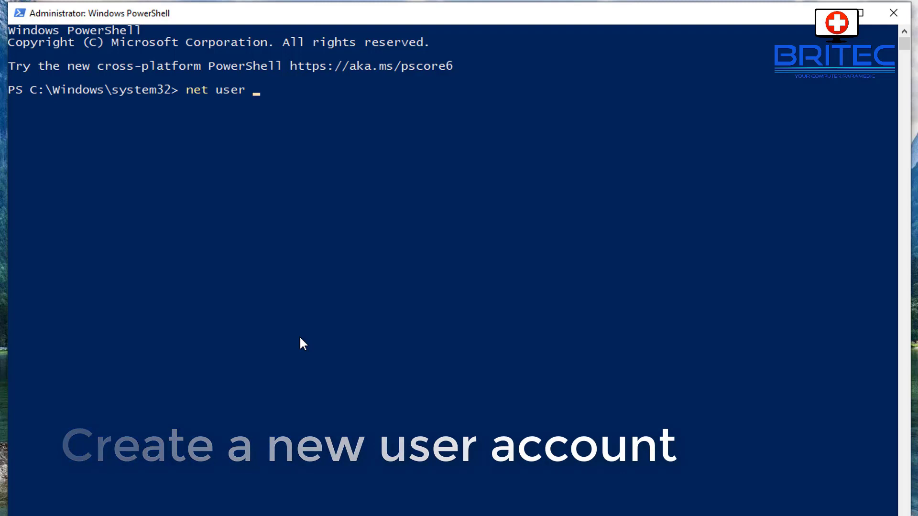
text(Test)
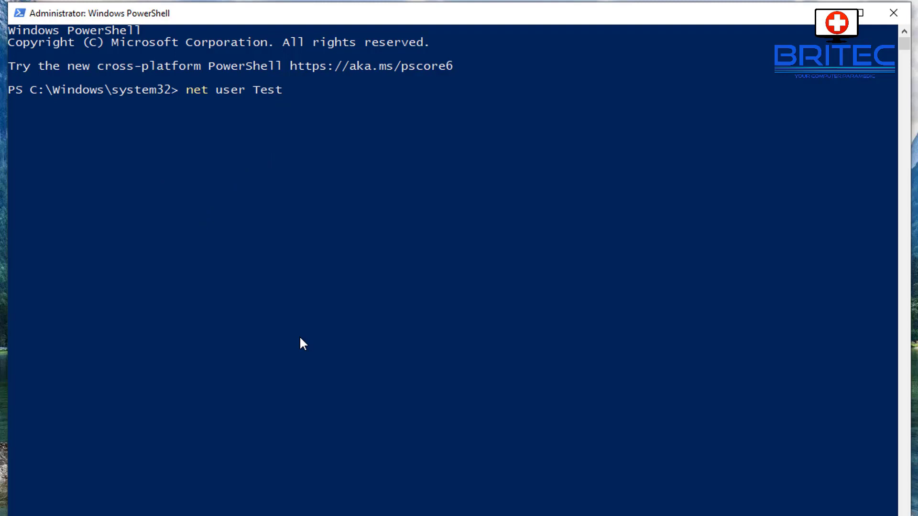
text(1234)
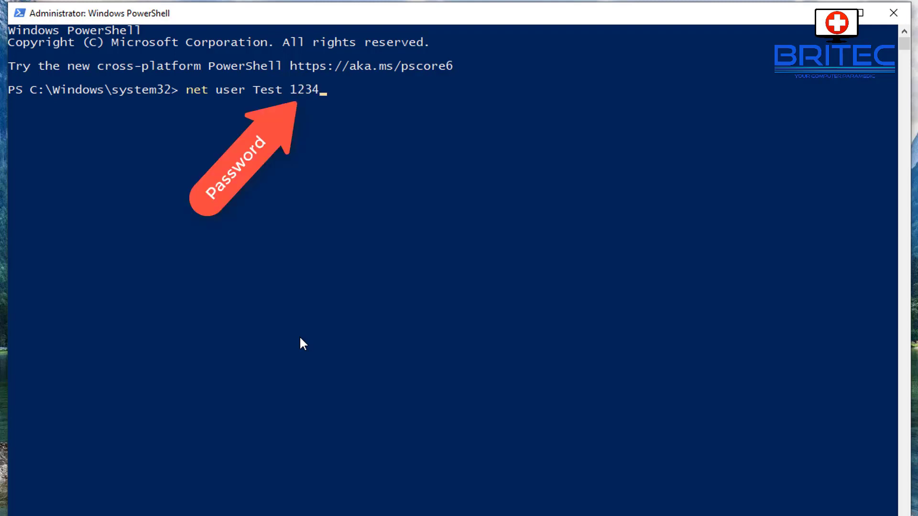
text( /add)
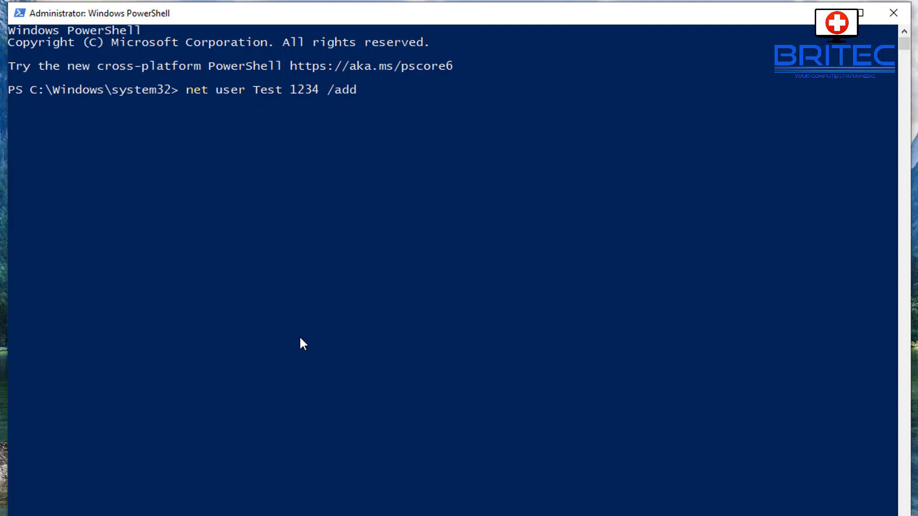
key(Return)
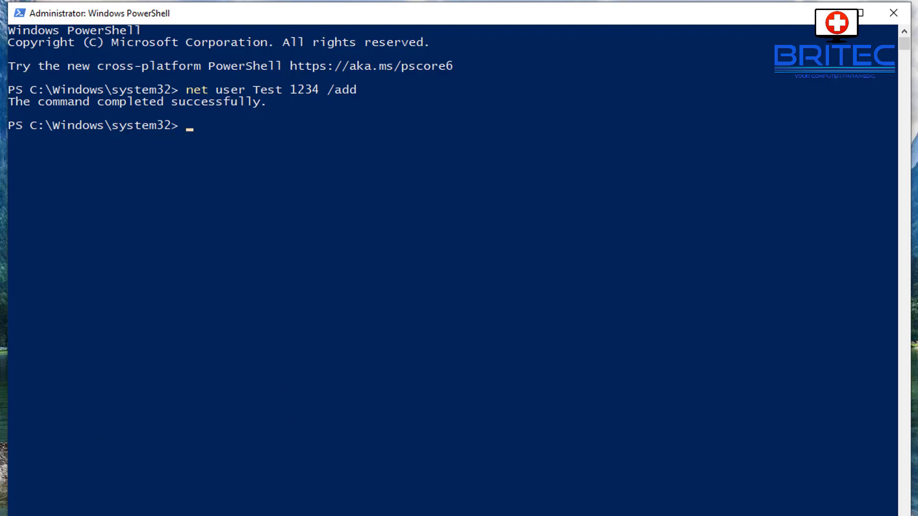
Step: Open Task Manager's Run new task dialog and enter compmgmt.msc
right_click(593, 515)
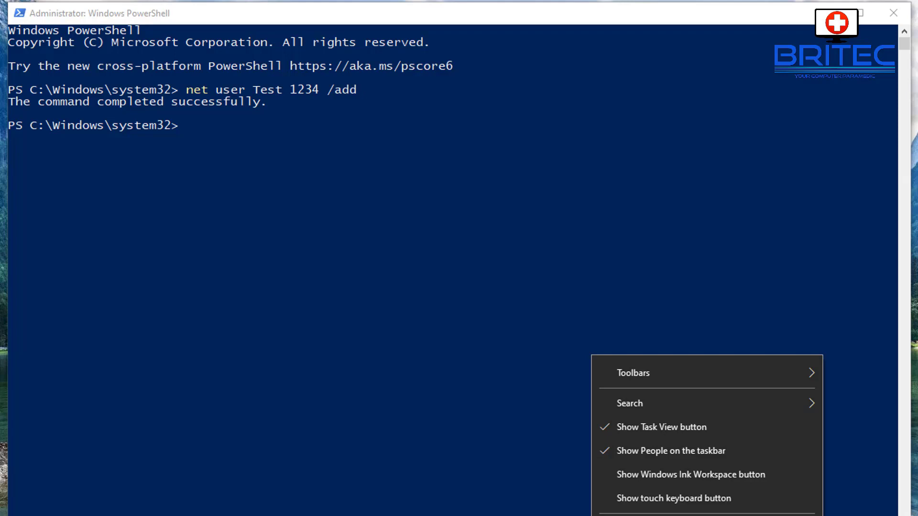
click(669, 515)
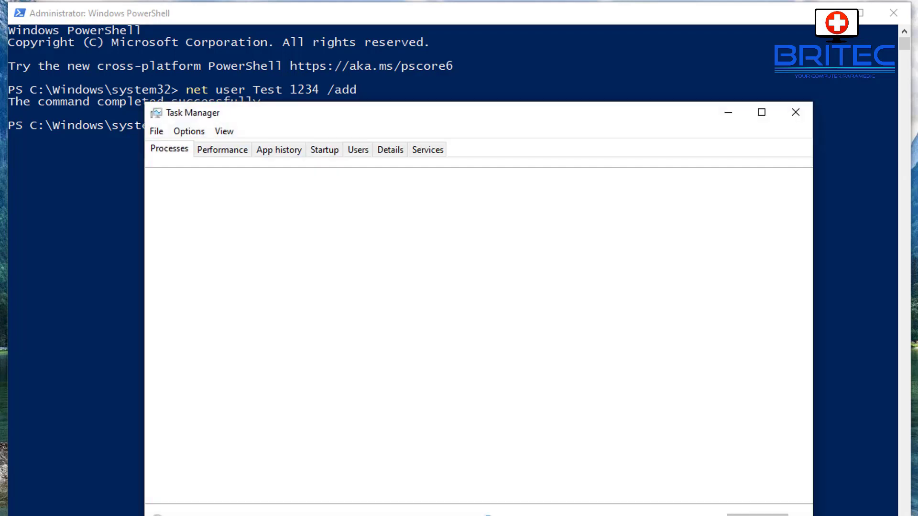
click(157, 130)
click(164, 147)
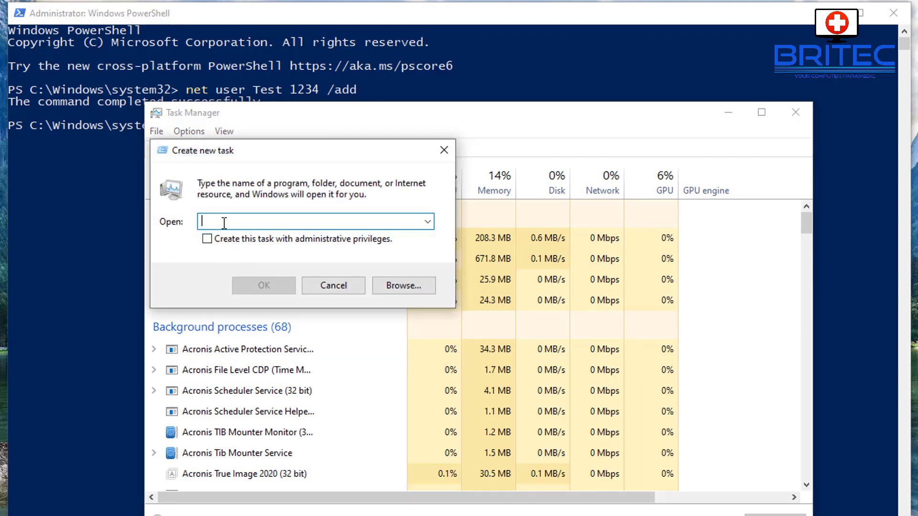
text(comp)
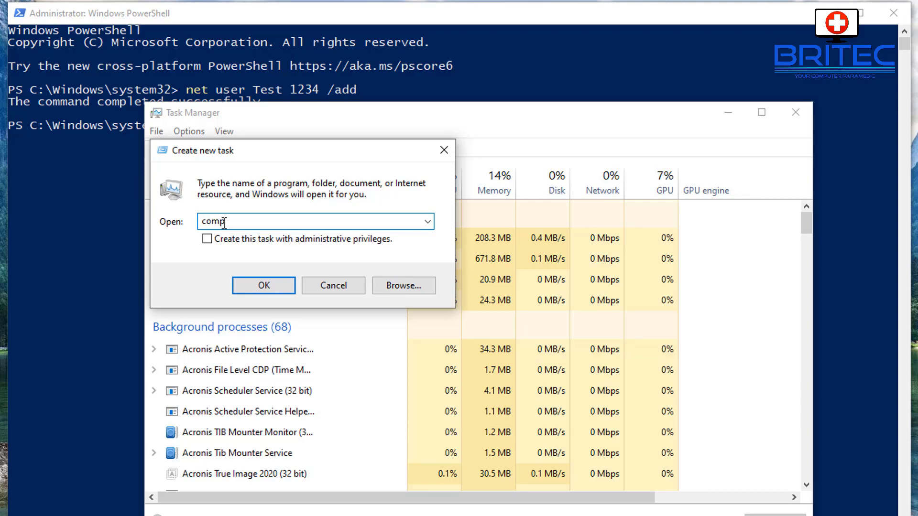
text(mg)
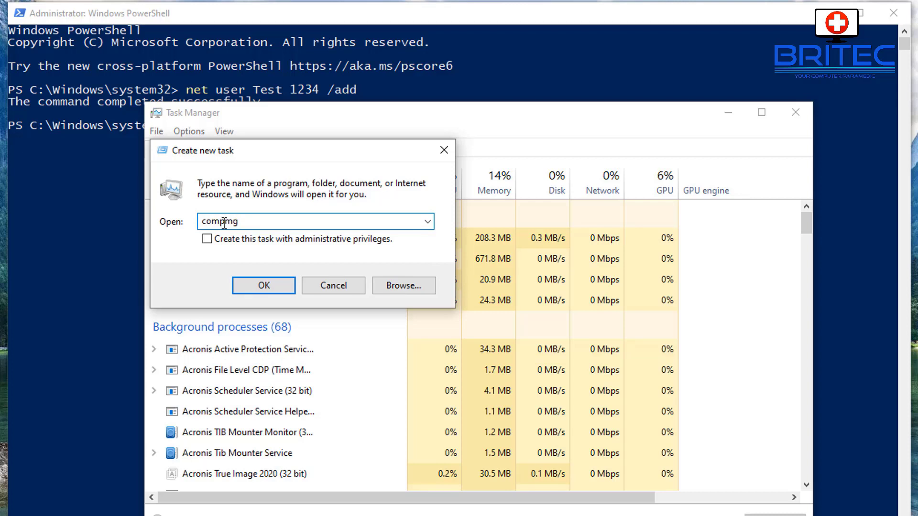
text(mt.)
text(mgmt.msc)
Step: Launch Computer Management, view Local Users and Groups > Users, inspect the new account, then close it
click(263, 287)
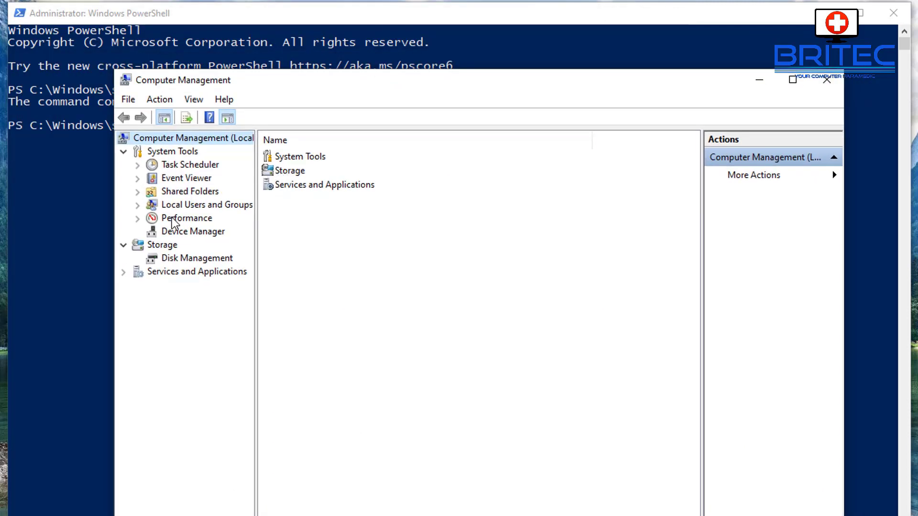
click(187, 207)
double_click(289, 158)
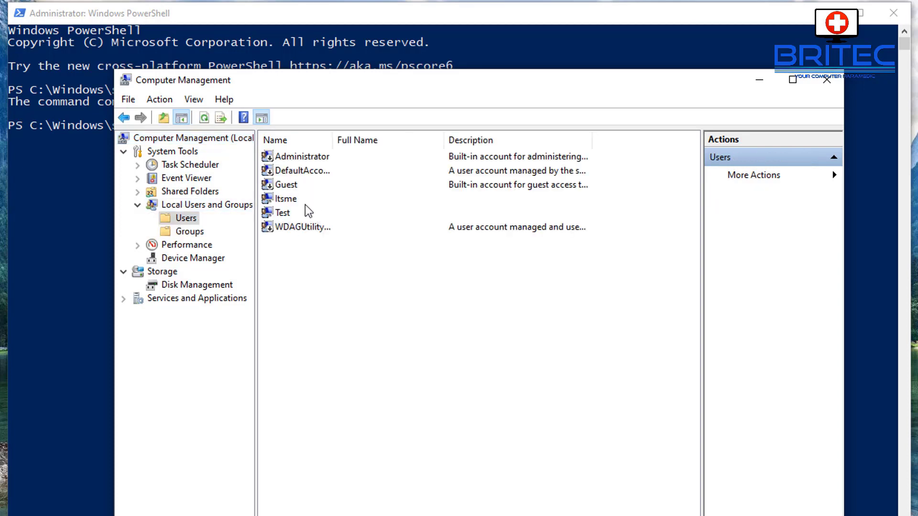
click(283, 215)
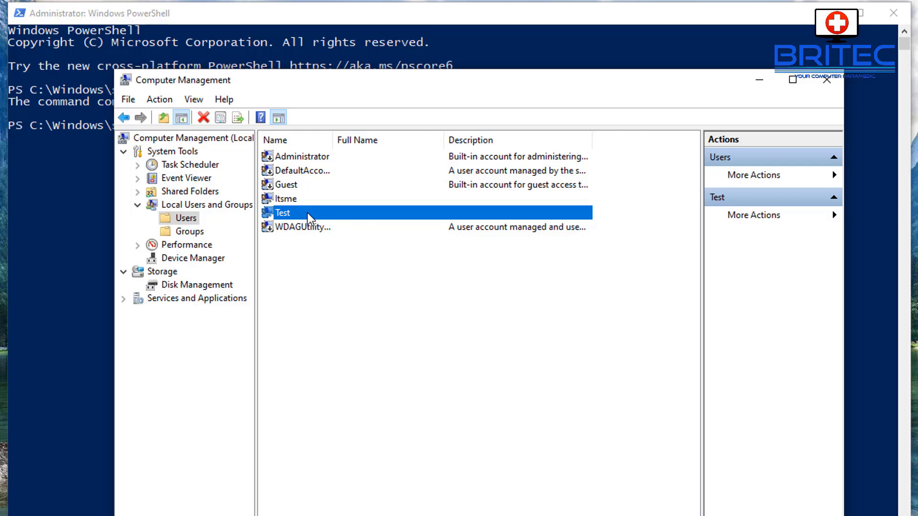
click(830, 81)
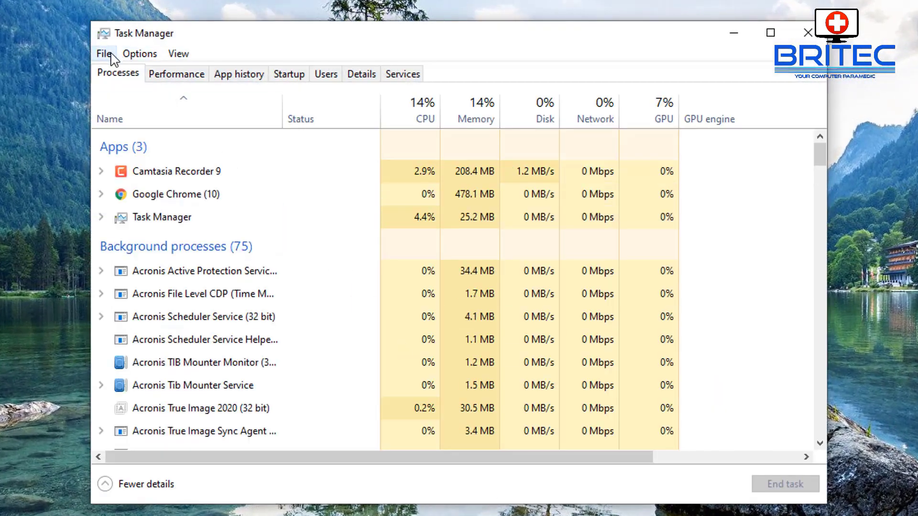
Step: Start an administrator PowerShell from Task Manager and run systemreset to open the reset options
click(104, 54)
click(119, 73)
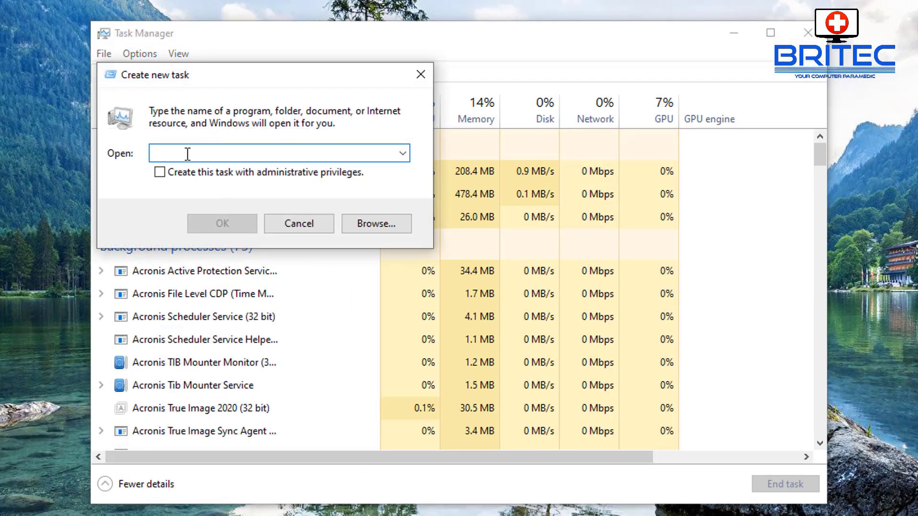
click(160, 172)
text(powersh)
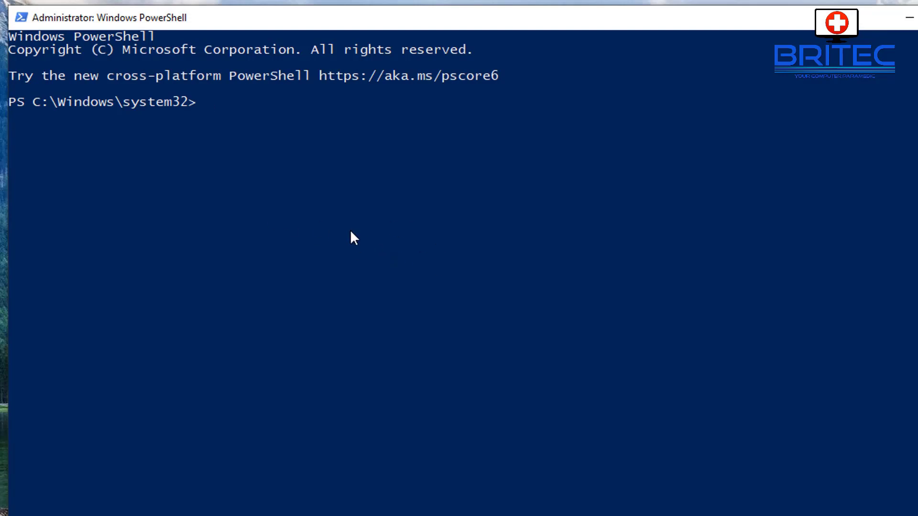
text(systemreset)
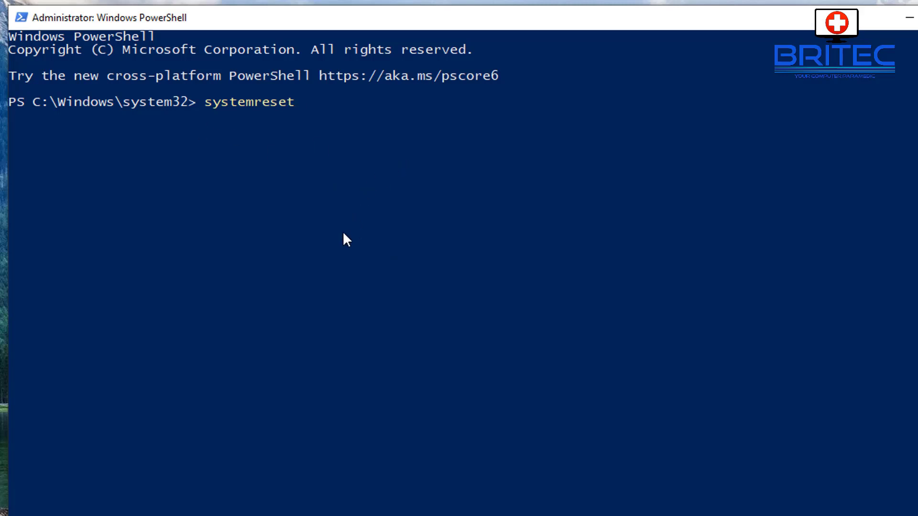
key(Return)
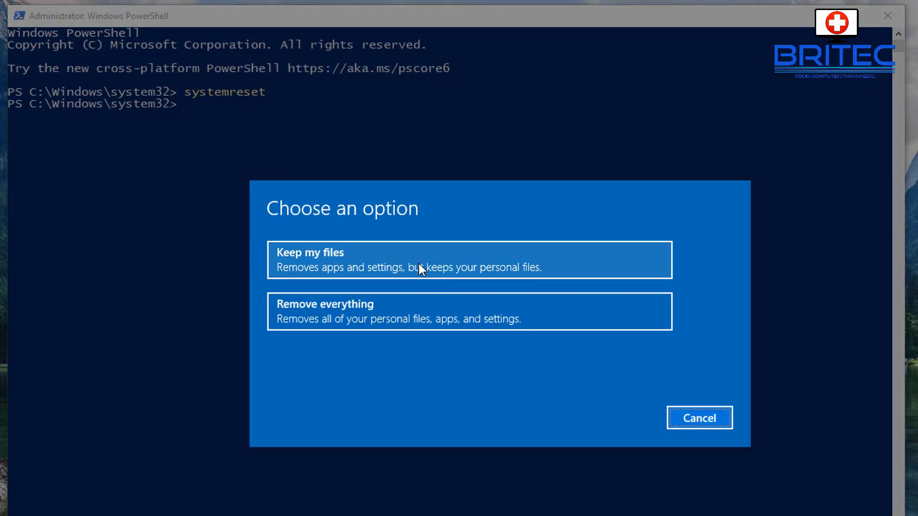
Step: Choose Keep my files, review the list of apps to be removed, then cancel the reset
click(366, 262)
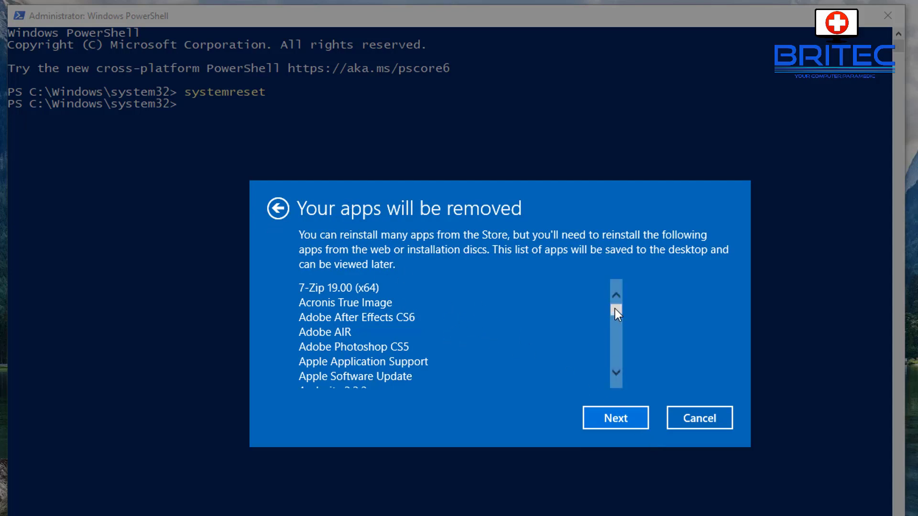
mouse_move(614, 308)
mouse_down()
mouse_move(615, 368)
mouse_move(615, 297)
mouse_up()
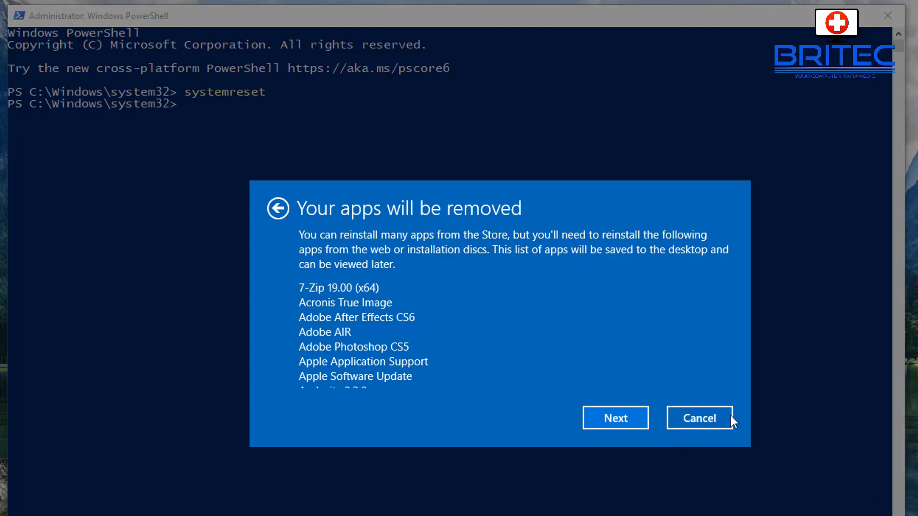
click(713, 420)
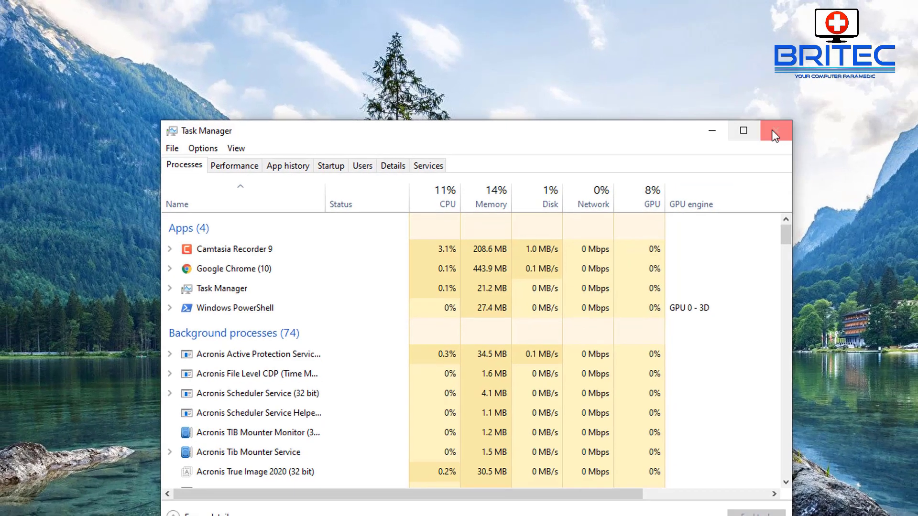
Step: Close Task Manager and check that the Start menu and search panel open and close normally
click(771, 129)
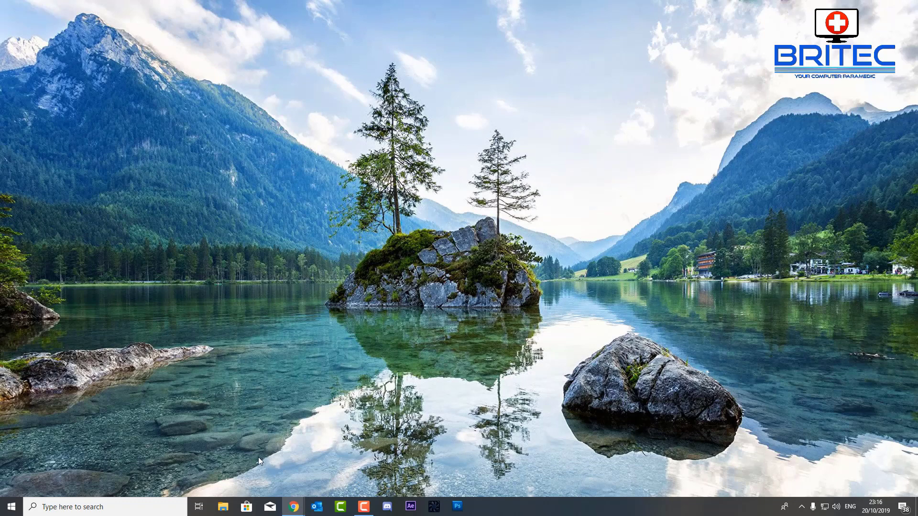
click(11, 507)
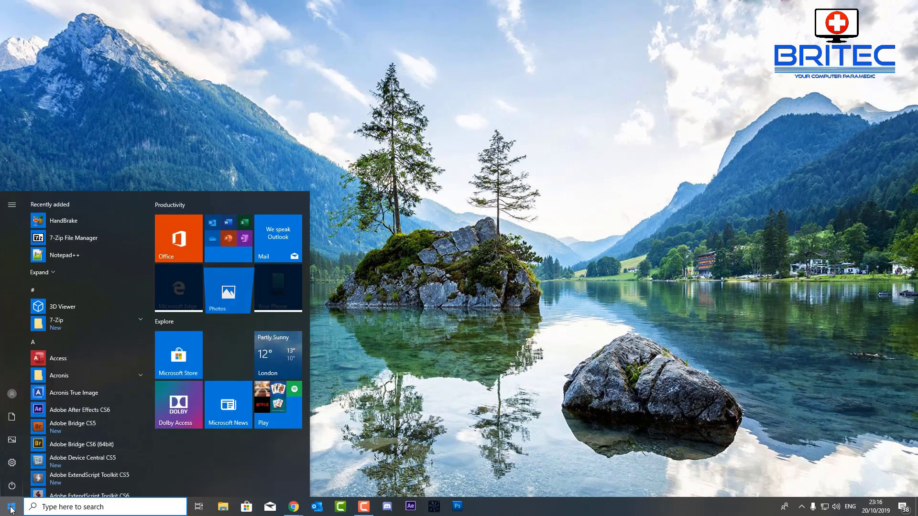
click(12, 507)
click(12, 508)
click(11, 508)
click(56, 508)
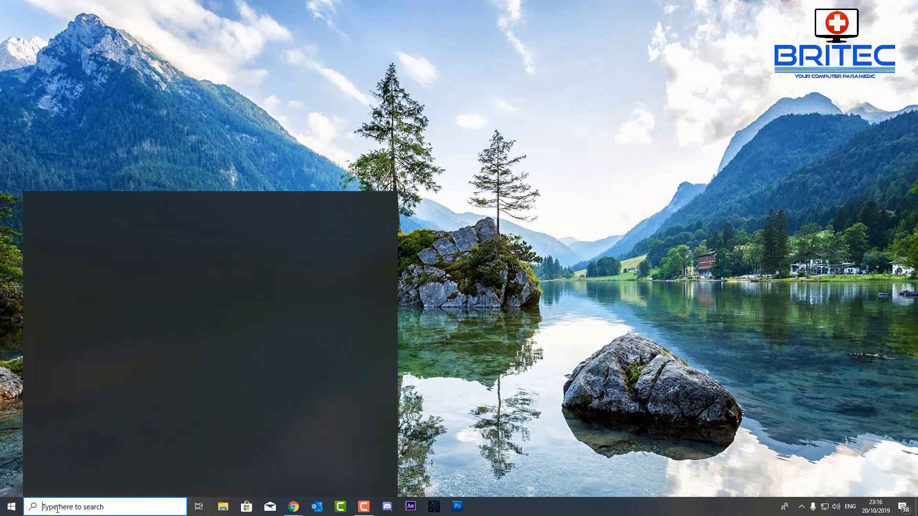
click(15, 510)
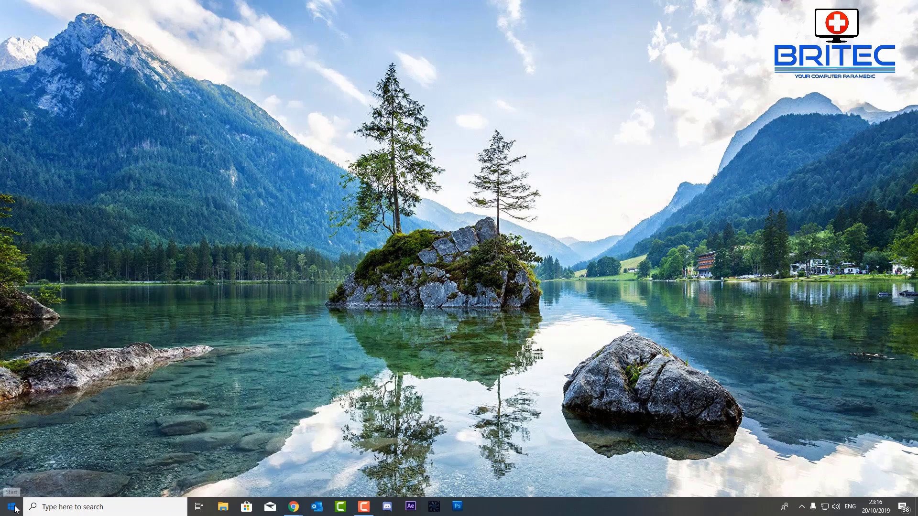
click(14, 510)
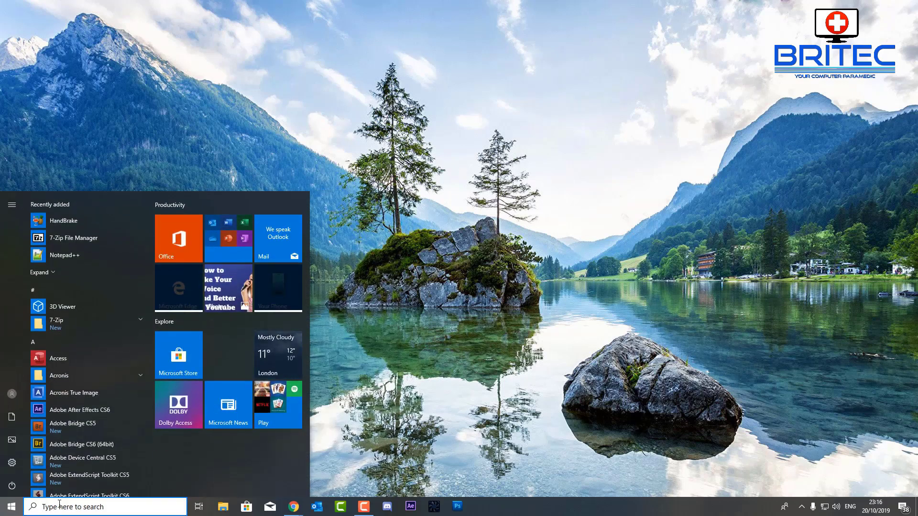
Step: Search cmd, run Command Prompt as administrator, close it, then recheck Start and search
click(72, 507)
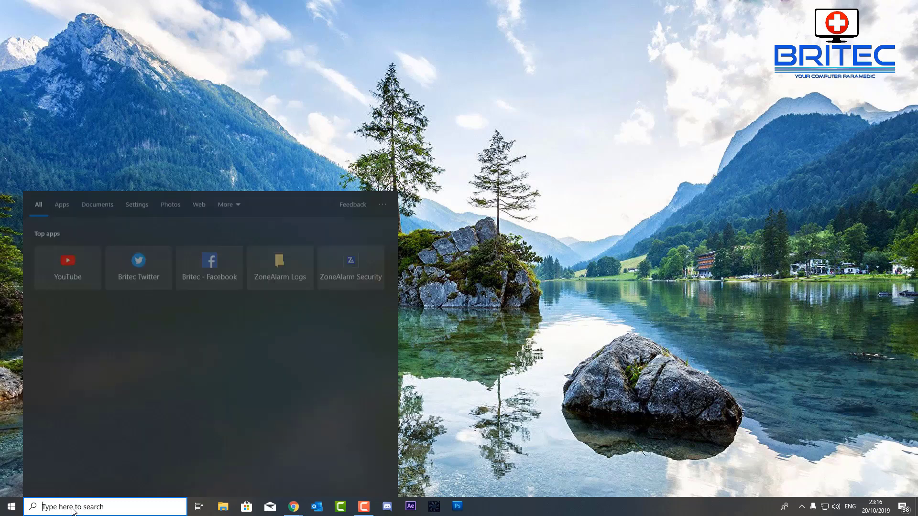
text(cmd)
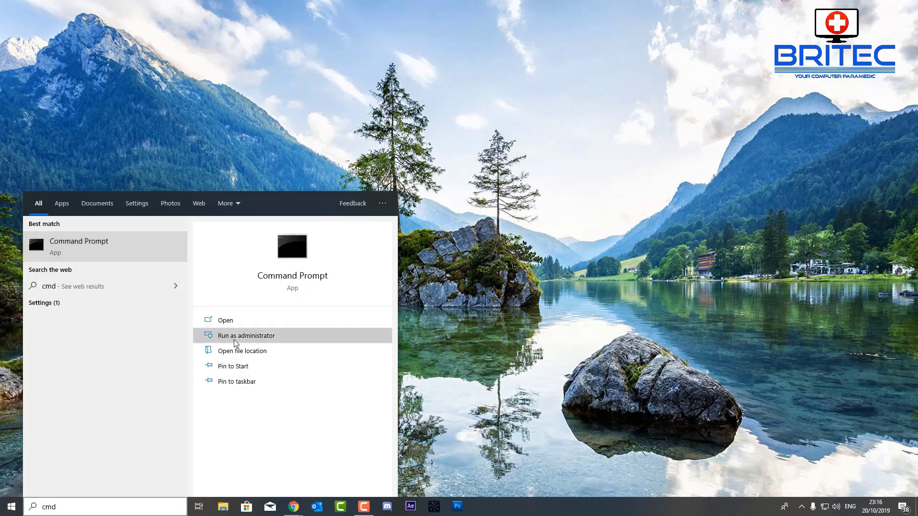
click(239, 337)
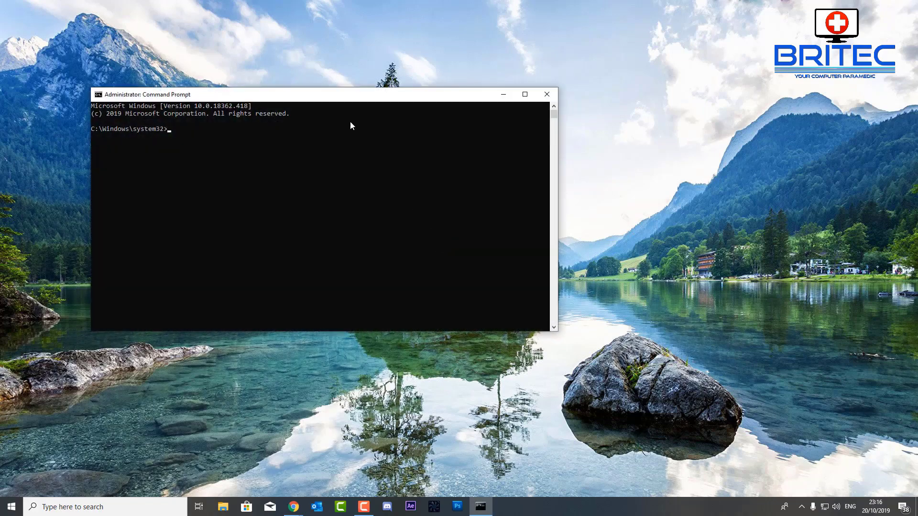
drag(308, 96, 465, 125)
click(712, 122)
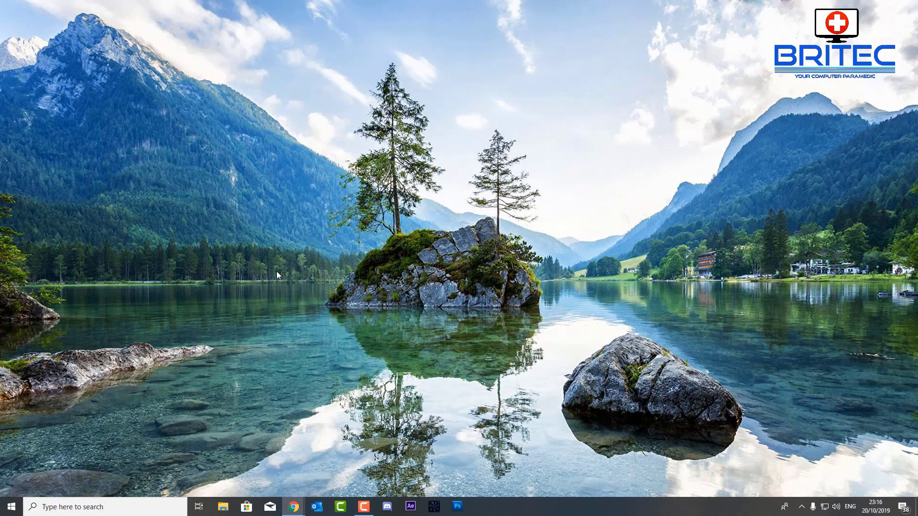
click(12, 508)
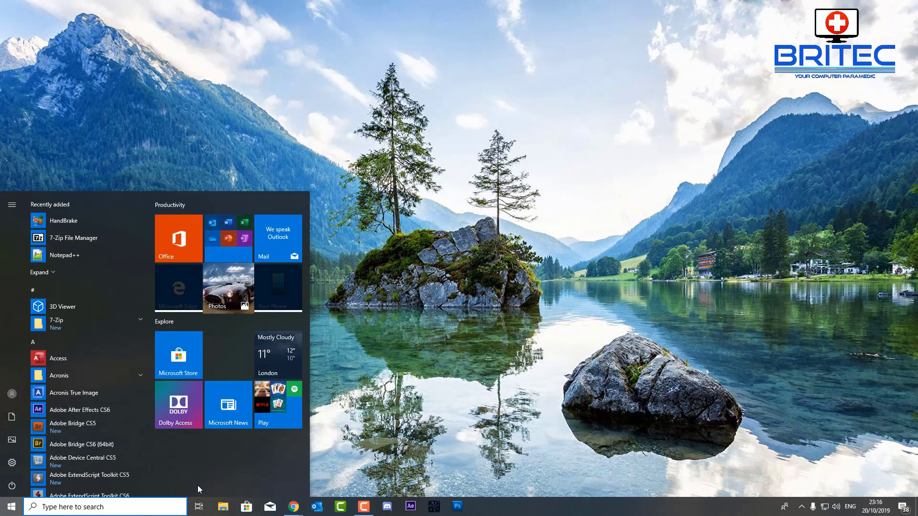
click(104, 508)
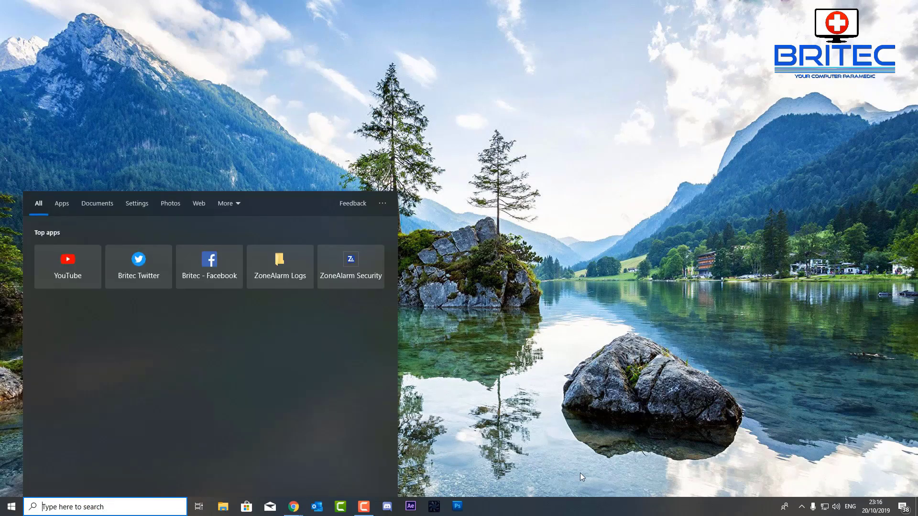
click(647, 443)
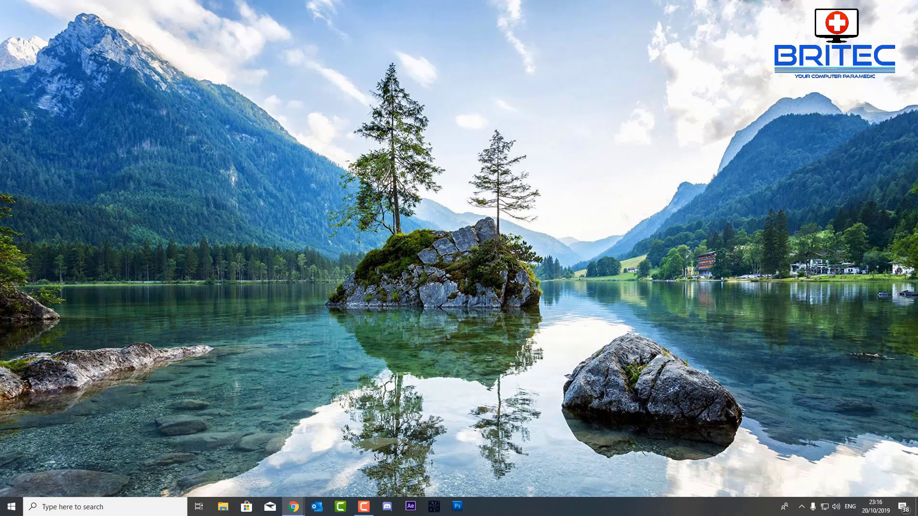
Step: Open the Britec09 YouTube channel in Chrome and subscribe to it
click(294, 506)
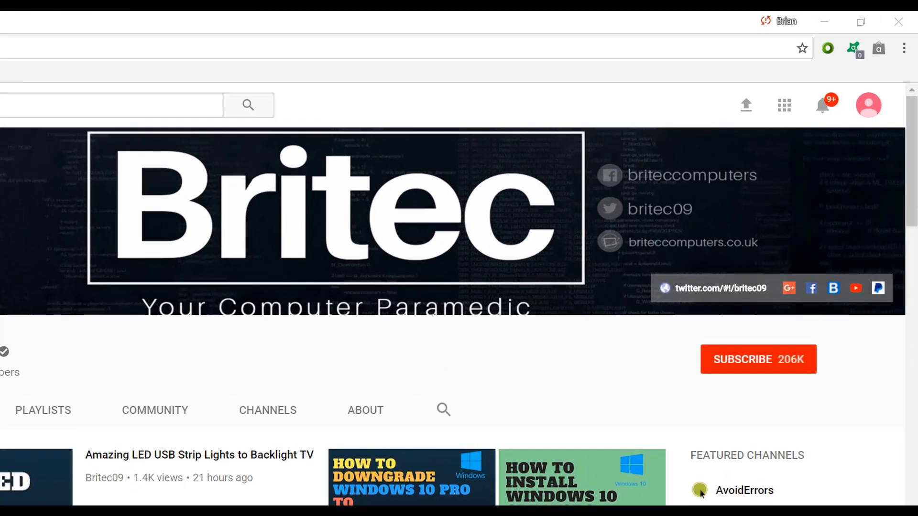
click(771, 371)
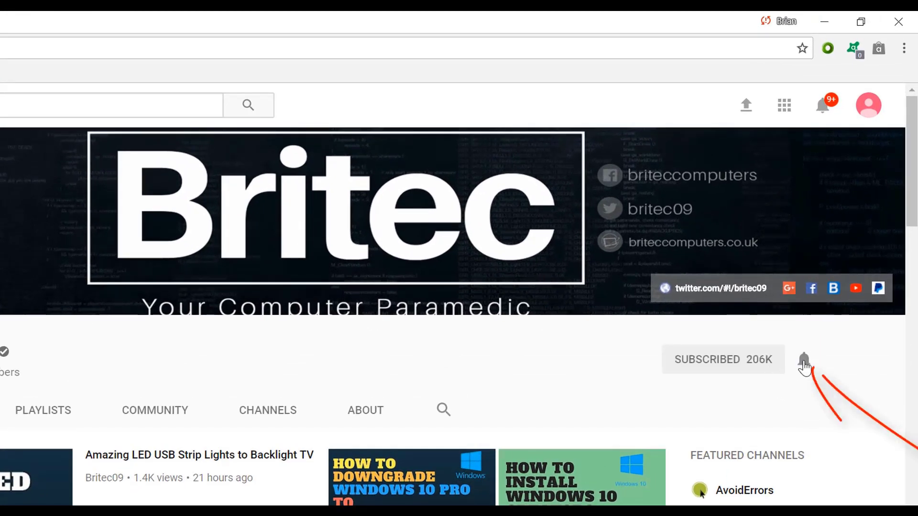